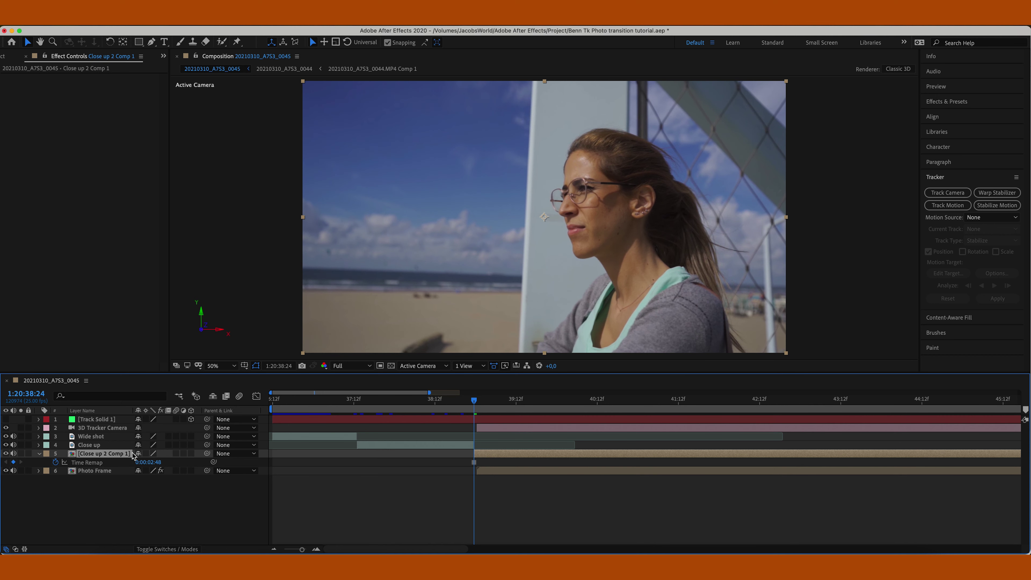
Make the Close up 2 Comp 1 layer 3D and scale it to 69% at 1:20:40:08
{"action": "left_click", "coordinate": [190, 456]}
{"action": "left_click_drag", "start_coordinate": [476, 405], "coordinate": [569, 410]}
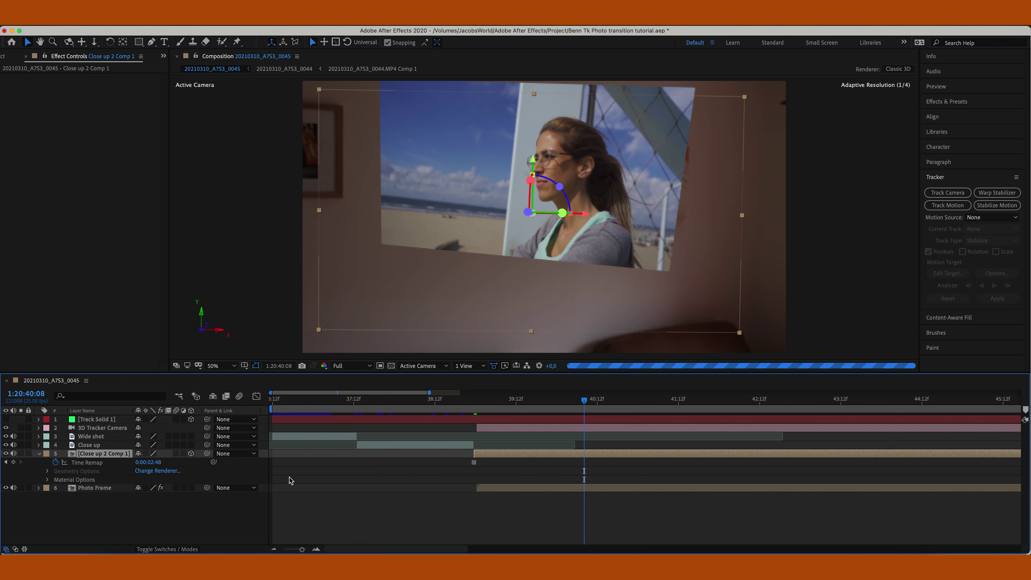
{"action": "key", "text": "s"}
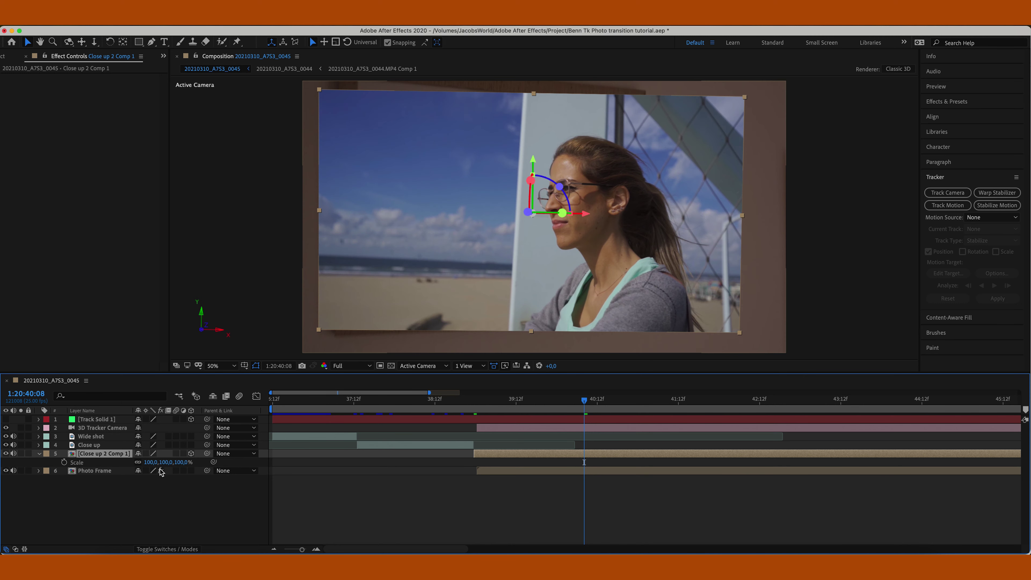
{"action": "left_click_drag", "start_coordinate": [179, 462], "coordinate": [167, 462]}
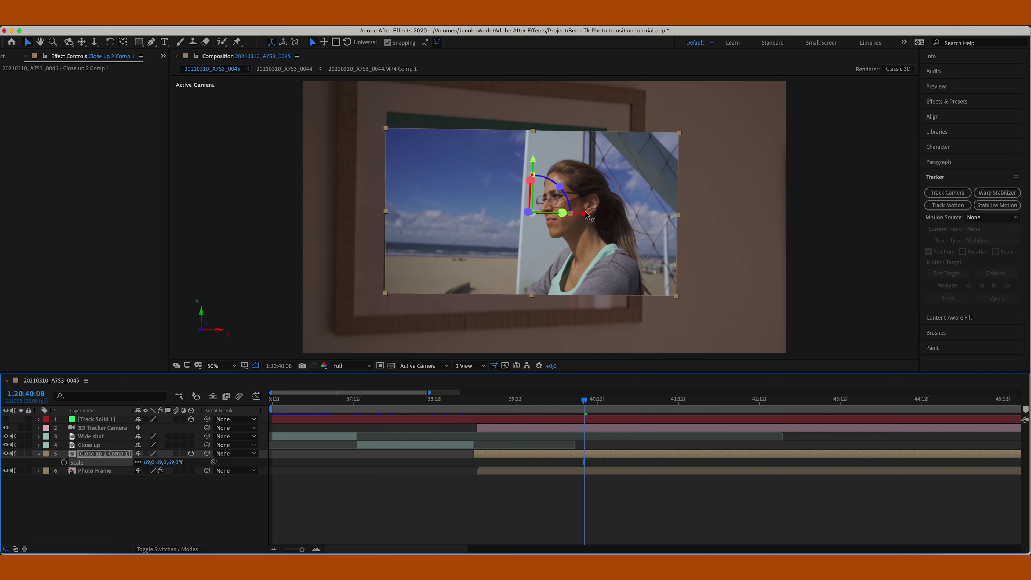
Reposition the Close up 2 Comp 1 photo horizontally and vertically over the picture frame on the wall, checking the fit at other times
{"action": "left_click_drag", "start_coordinate": [586, 217], "coordinate": [544, 217]}
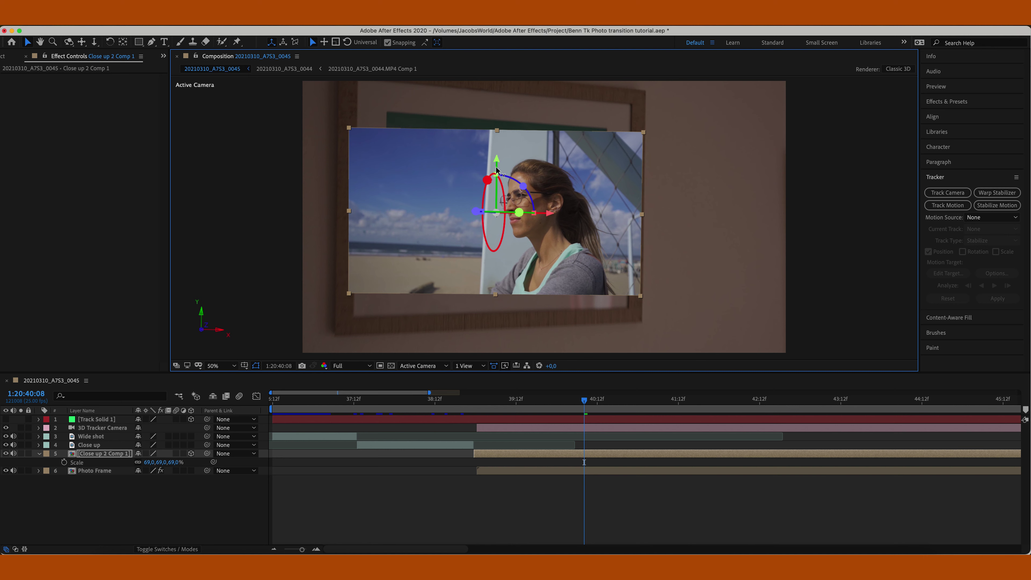
{"action": "left_click_drag", "start_coordinate": [497, 160], "coordinate": [493, 146]}
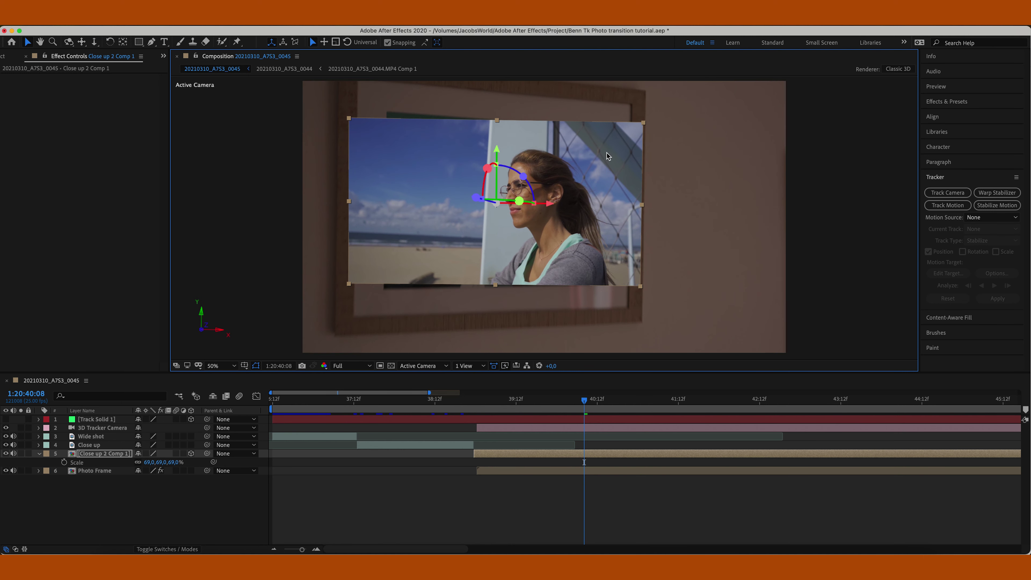
{"action": "left_click_drag", "start_coordinate": [583, 403], "coordinate": [682, 401]}
{"action": "left_click_drag", "start_coordinate": [618, 401], "coordinate": [558, 420]}
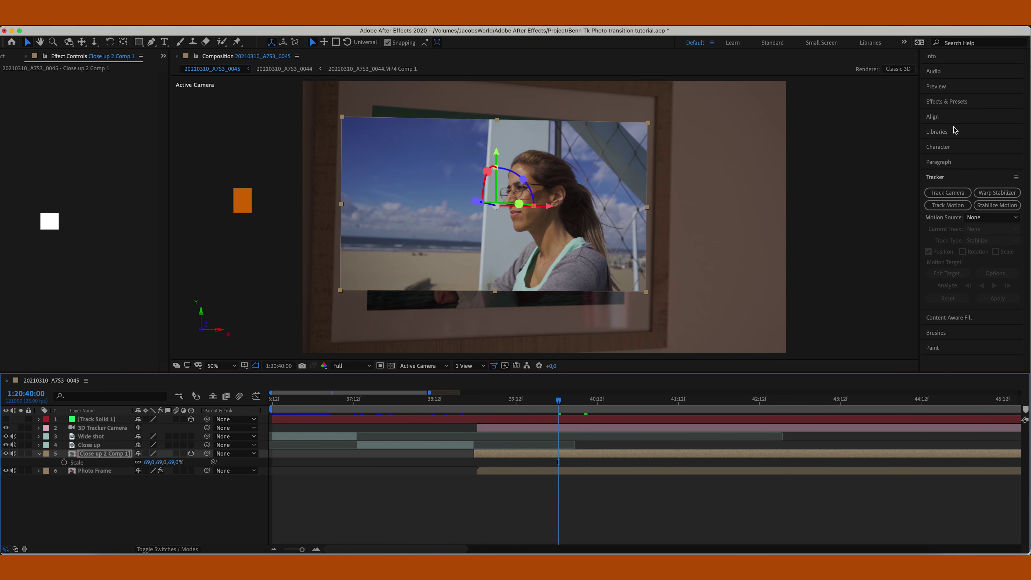
Find the Corner Pin effect and apply it to the Close up 2 Comp 1 layer
{"action": "left_click", "coordinate": [951, 101]}
{"action": "left_click", "coordinate": [959, 117]}
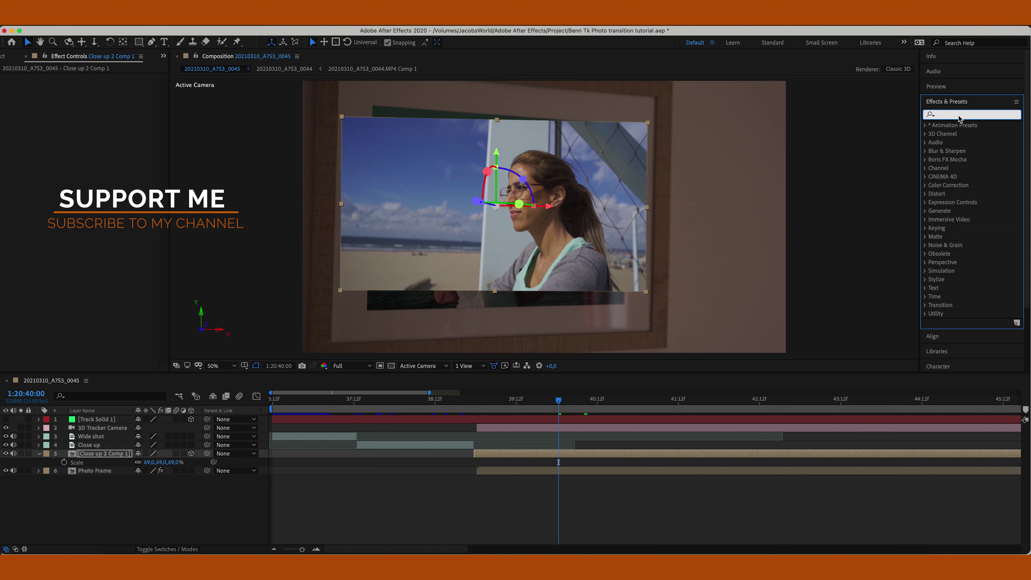
{"action": "type", "text": "corner"}
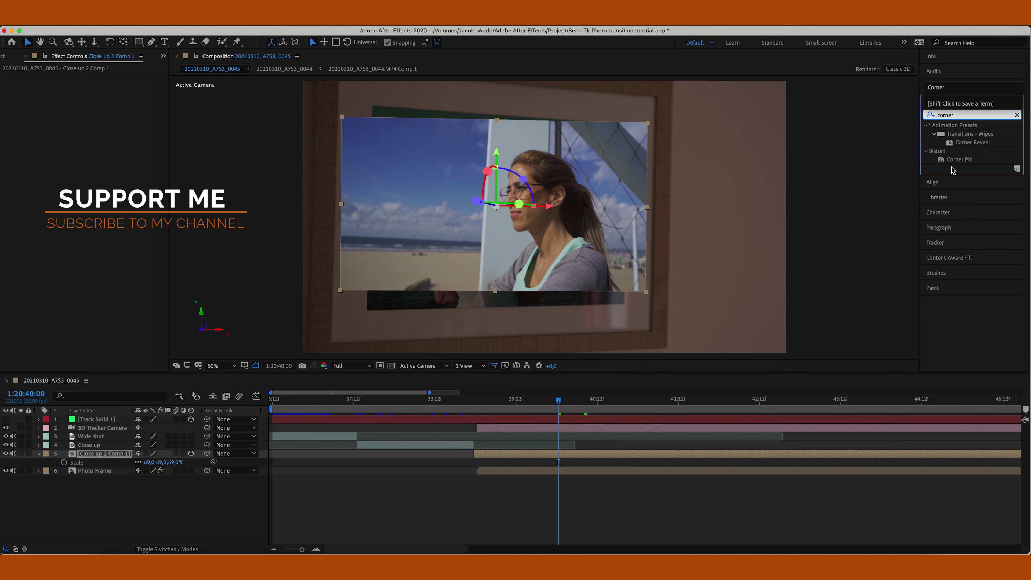
{"action": "left_click_drag", "start_coordinate": [965, 162], "coordinate": [602, 456]}
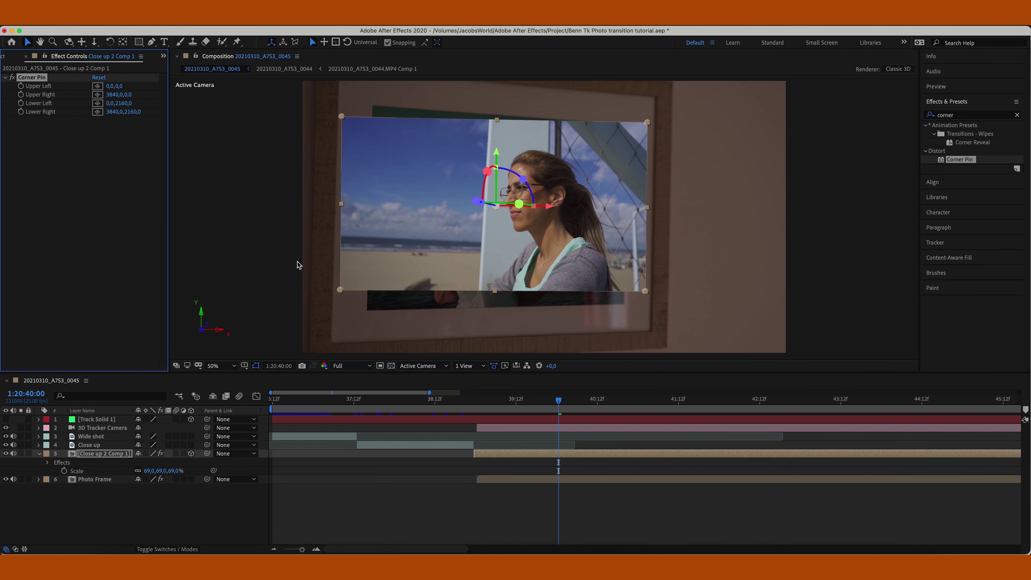
Enable keyframing for all four Corner Pin corners at 1:20:40:06 and reveal the layer's keyframed properties
{"action": "left_click_drag", "start_coordinate": [563, 407], "coordinate": [578, 406]}
{"action": "left_click", "coordinate": [21, 87]}
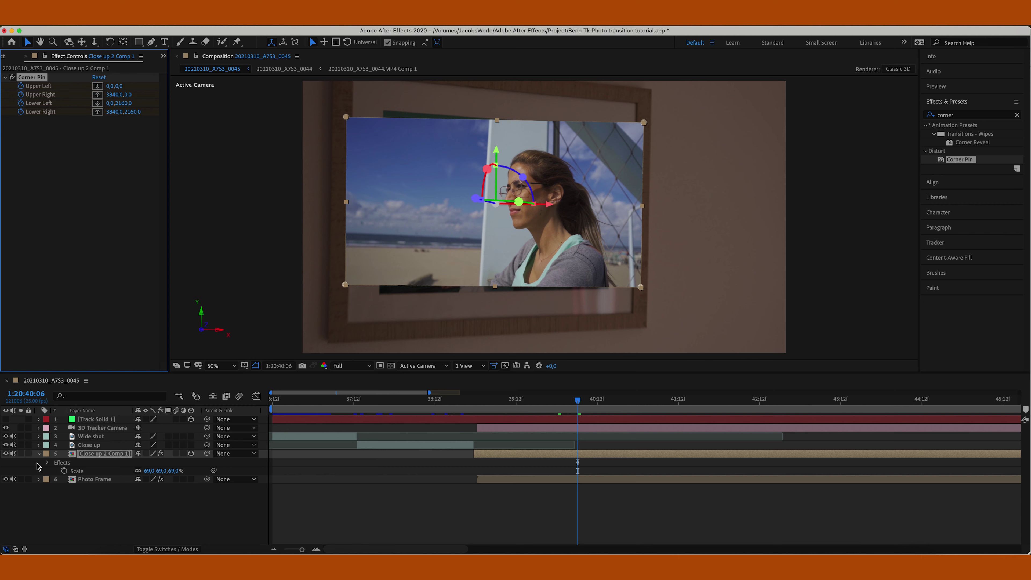
{"action": "key", "text": "u"}
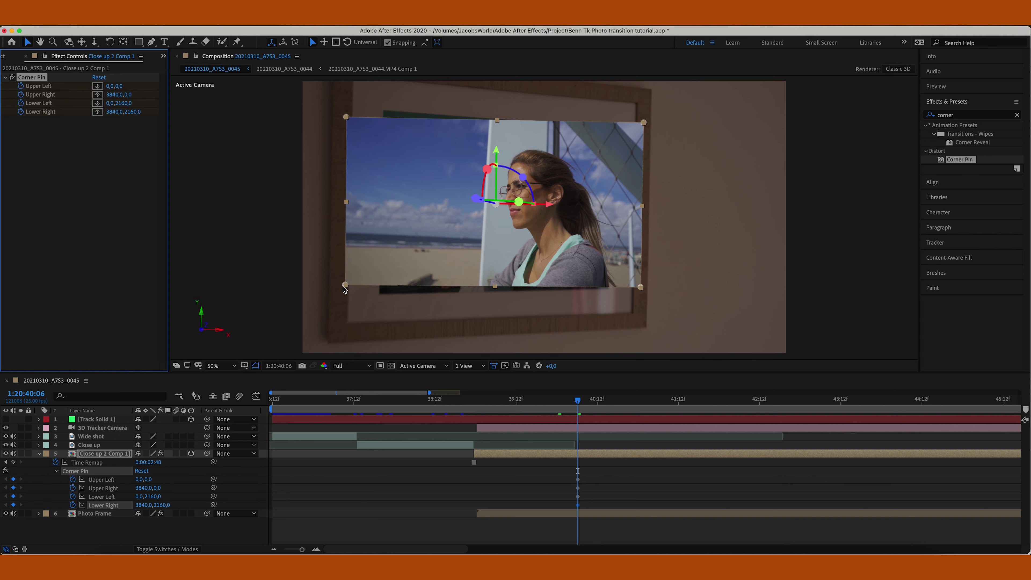
Fit the pinned corners to the picture frame: upper left about 93, -483, upper right 3750, -260, lower left 28, 2663, lower right 3739, 2494
{"action": "left_click_drag", "start_coordinate": [345, 285], "coordinate": [347, 327]}
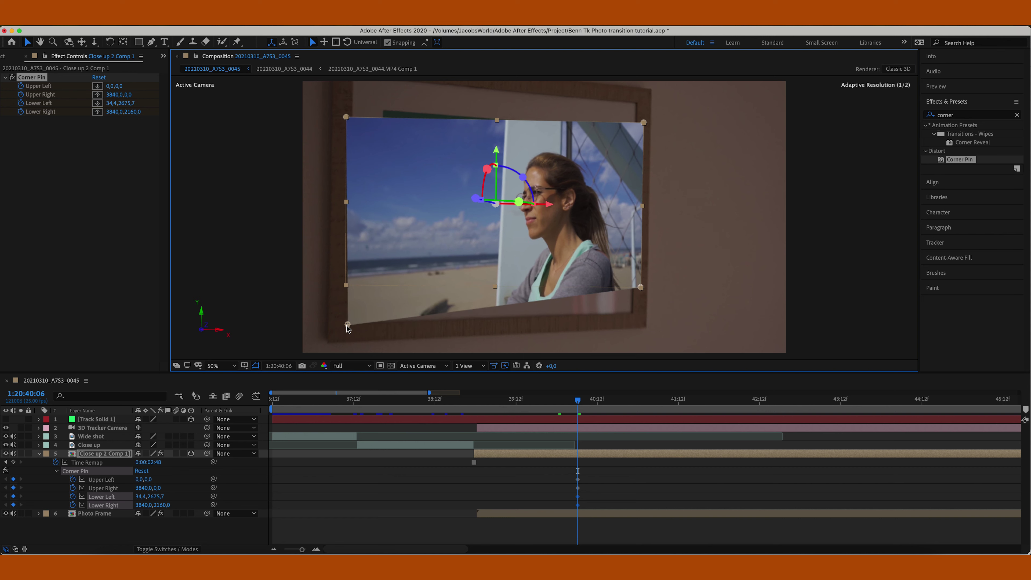
{"action": "left_click_drag", "start_coordinate": [639, 288], "coordinate": [631, 315]}
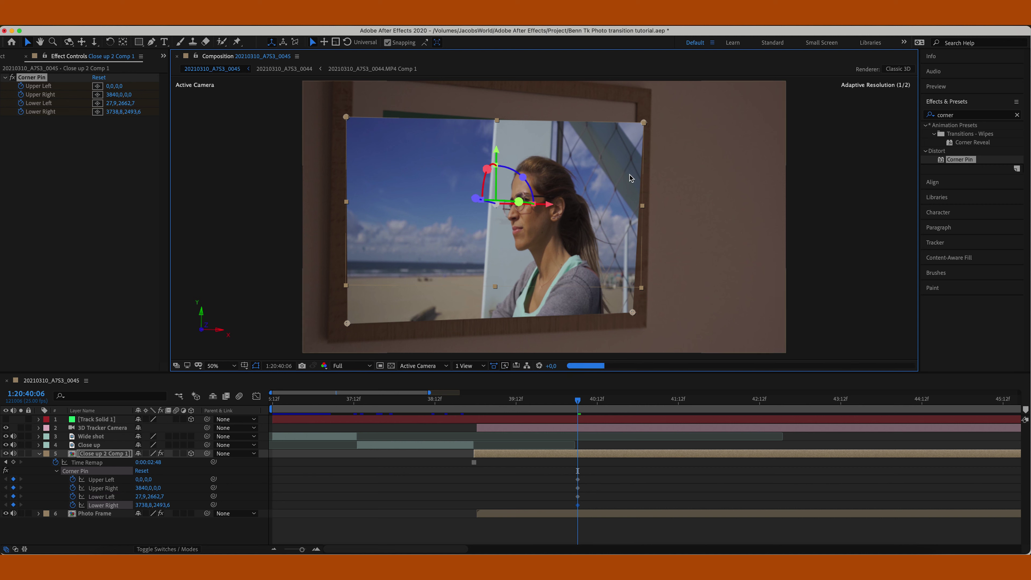
{"action": "left_click_drag", "start_coordinate": [646, 125], "coordinate": [639, 104]}
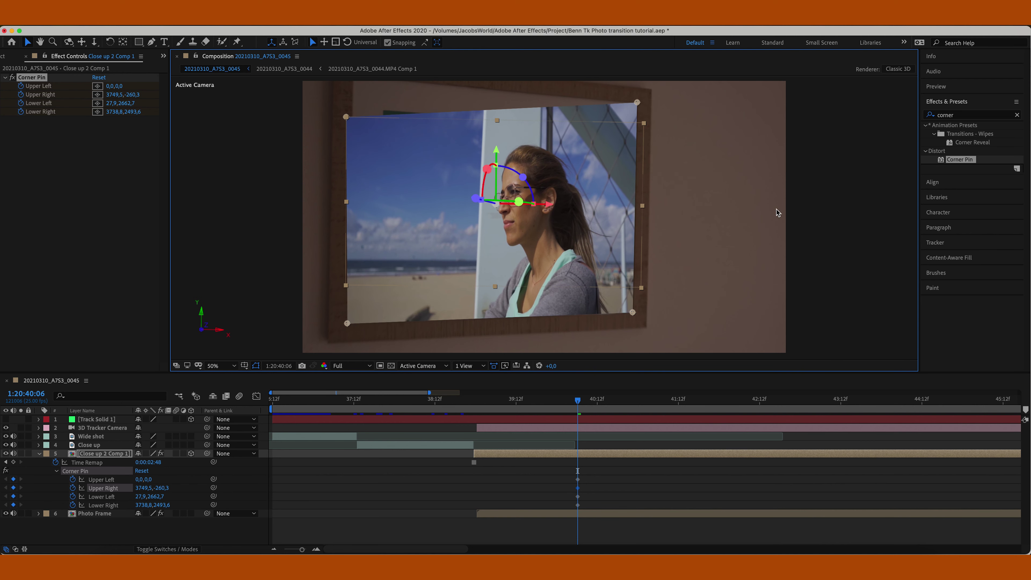
{"action": "key", "text": "h"}
{"action": "left_click_drag", "start_coordinate": [727, 168], "coordinate": [783, 164]}
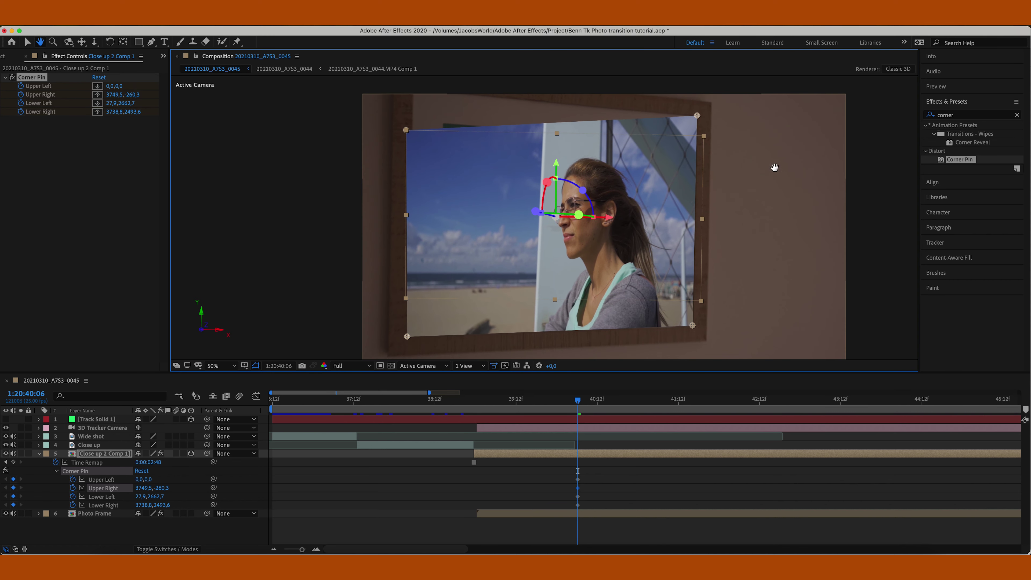
{"action": "left_click_drag", "start_coordinate": [406, 132], "coordinate": [413, 94]}
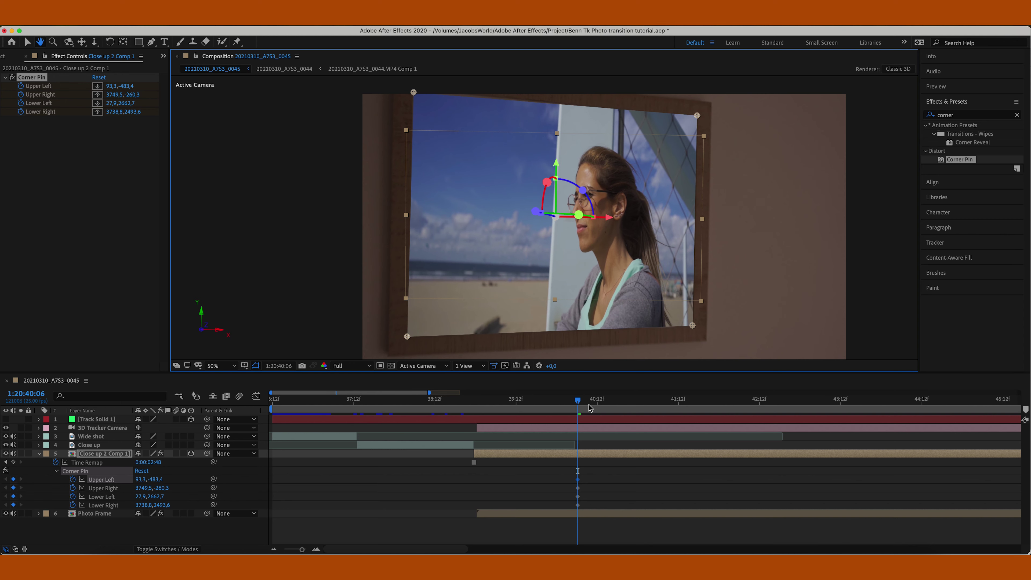
Keyframe the Corner Pin corners at successive times from 1:20:40:11 past 1:20:44:15 so the photo follows the moving picture frame
{"action": "left_click_drag", "start_coordinate": [578, 403], "coordinate": [594, 403]}
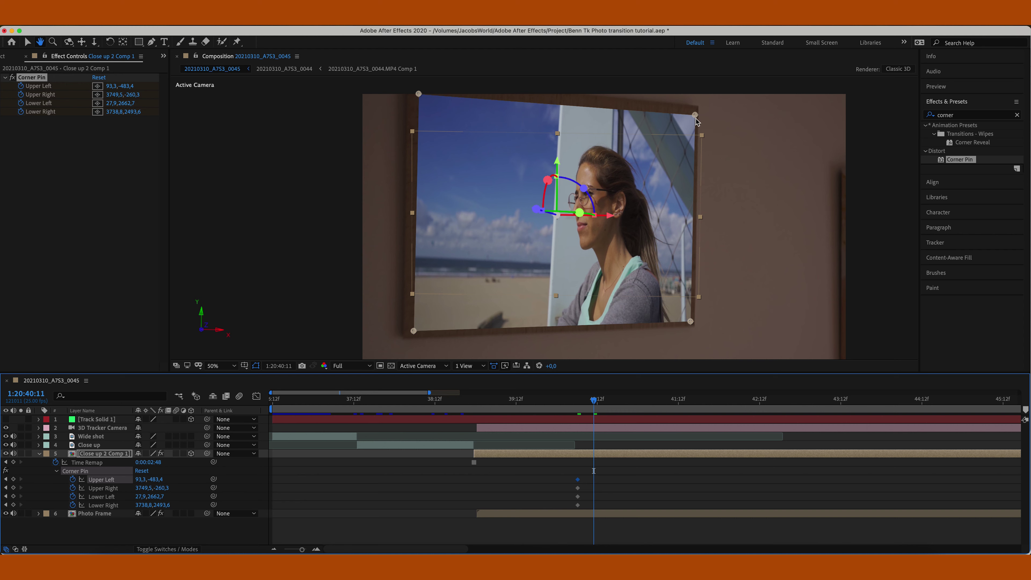
{"action": "left_click_drag", "start_coordinate": [695, 117], "coordinate": [685, 118]}
{"action": "left_click_drag", "start_coordinate": [419, 97], "coordinate": [427, 97]}
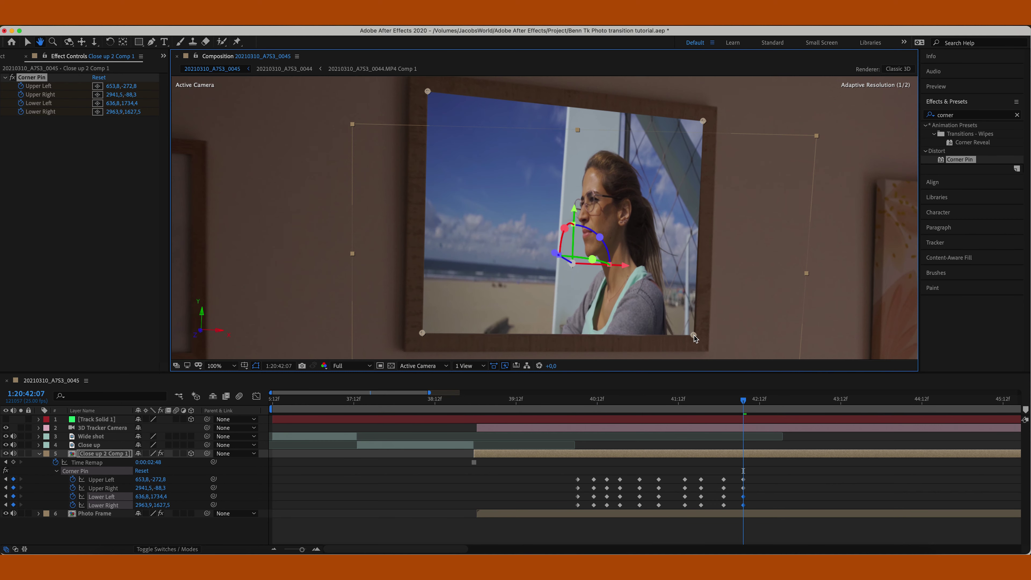
{"action": "left_click_drag", "start_coordinate": [693, 336], "coordinate": [695, 336]}
{"action": "left_click_drag", "start_coordinate": [702, 121], "coordinate": [701, 121]}
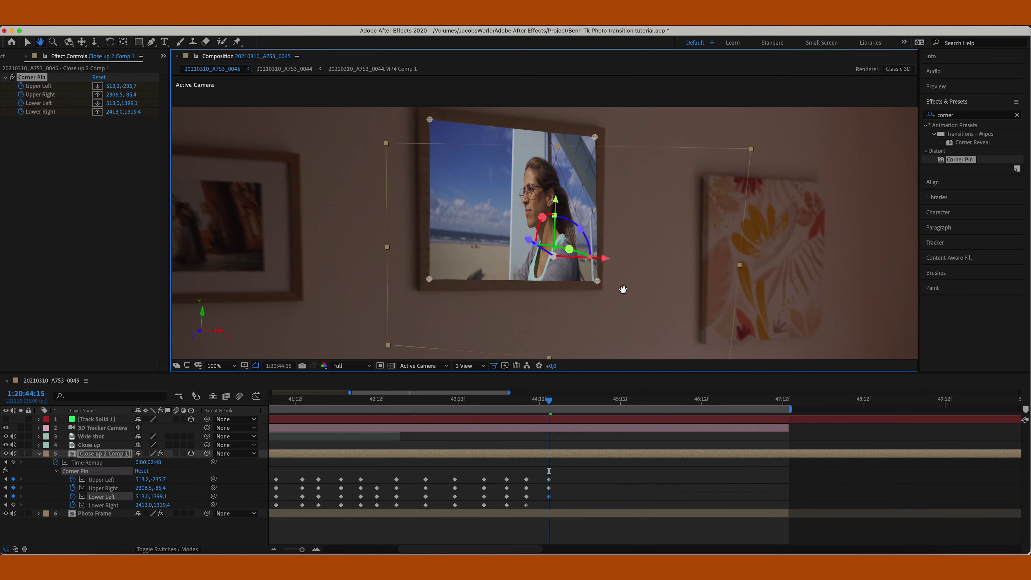
{"action": "left_click_drag", "start_coordinate": [597, 281], "coordinate": [592, 278]}
{"action": "key", "text": "Page_Down"}
{"action": "key", "text": "Page_Down"}
{"action": "key", "text": "Page_Down"}
{"action": "key", "text": "Page_Down"}
{"action": "key", "text": "Page_Down"}
{"action": "key", "text": "Page_Down"}
{"action": "key", "text": "Page_Down"}
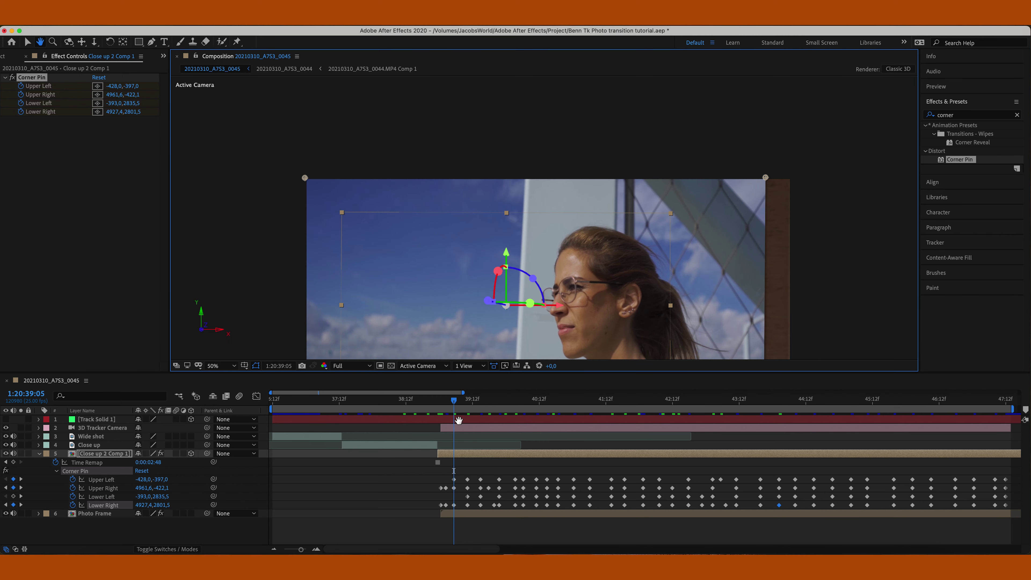
Shift the 3D Tracker Camera and Photo Frame layers earlier so both start together with Close up 2 Comp 1
{"action": "left_click_drag", "start_coordinate": [304, 551], "coordinate": [306, 551]}
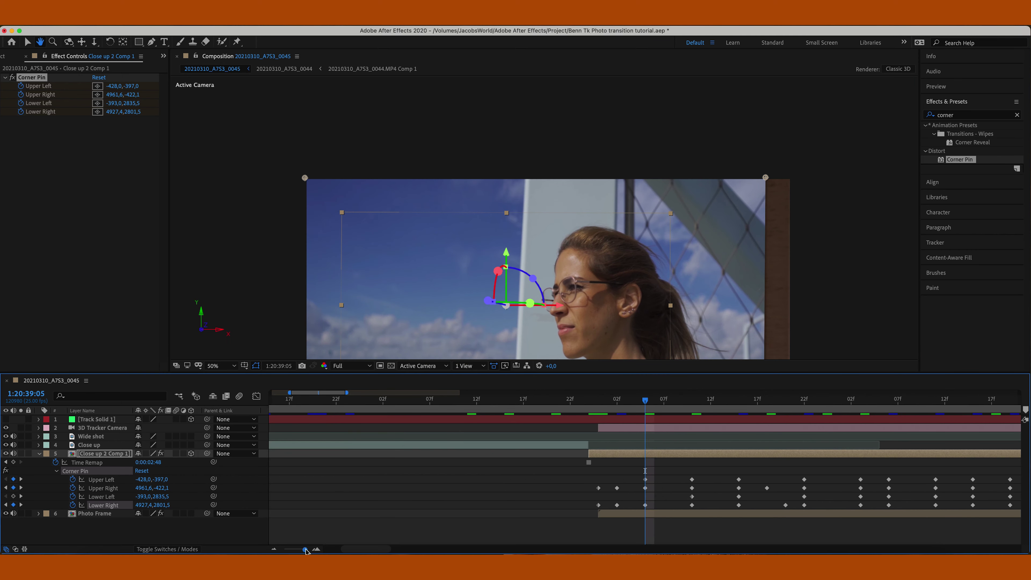
{"action": "scroll", "coordinate": [561, 511], "scroll_direction": "right", "scroll_amount": 5}
{"action": "scroll", "coordinate": [558, 499], "scroll_direction": "left", "scroll_amount": 4}
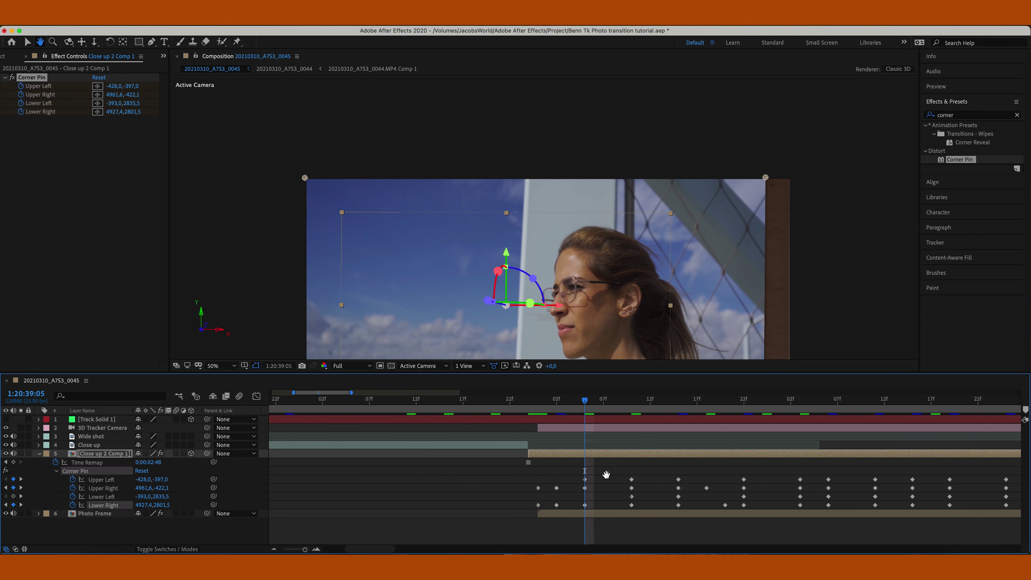
{"action": "left_click", "coordinate": [607, 428]}
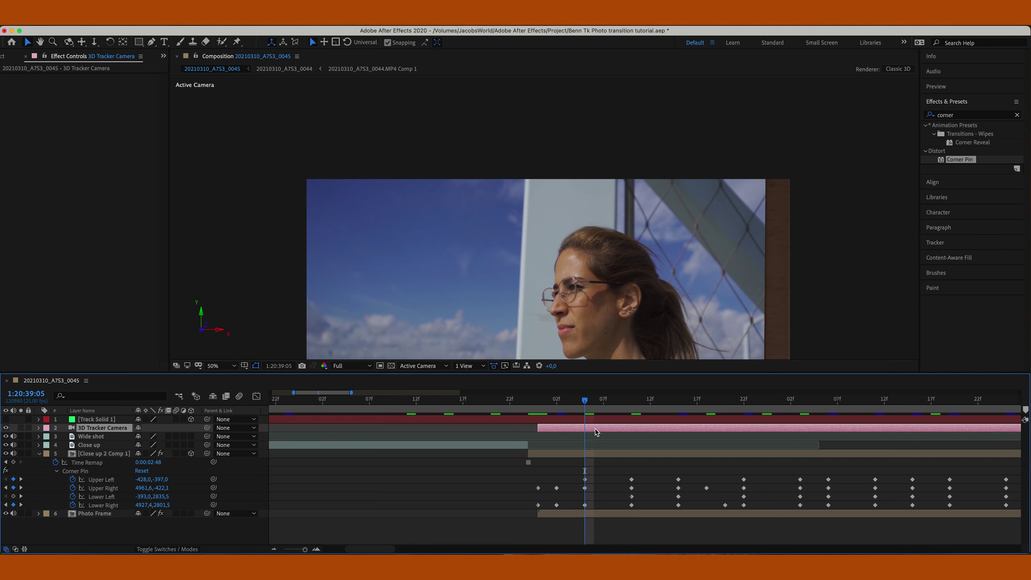
{"action": "left_click_drag", "start_coordinate": [581, 432], "coordinate": [572, 433]}
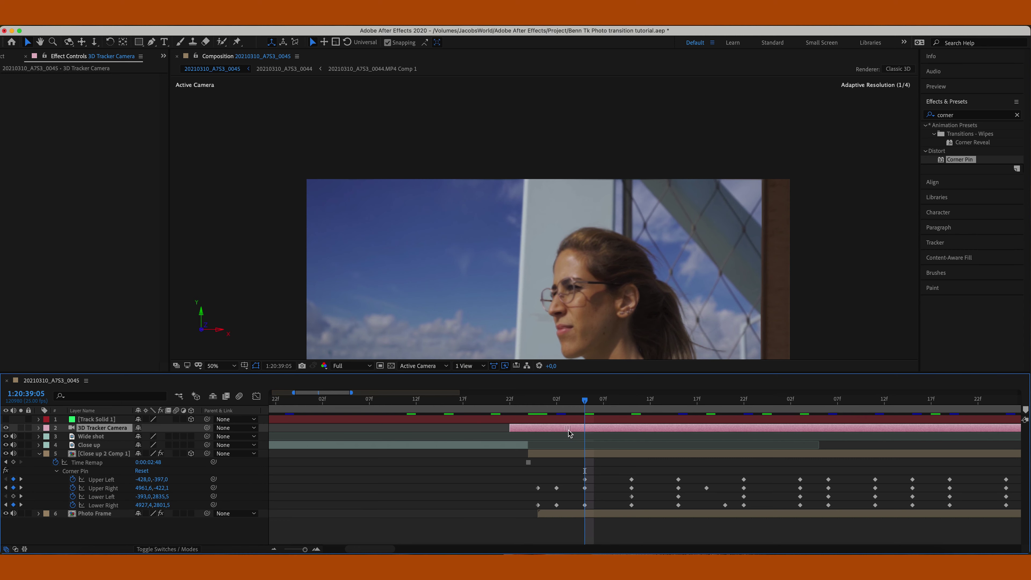
{"action": "left_click", "coordinate": [574, 514]}
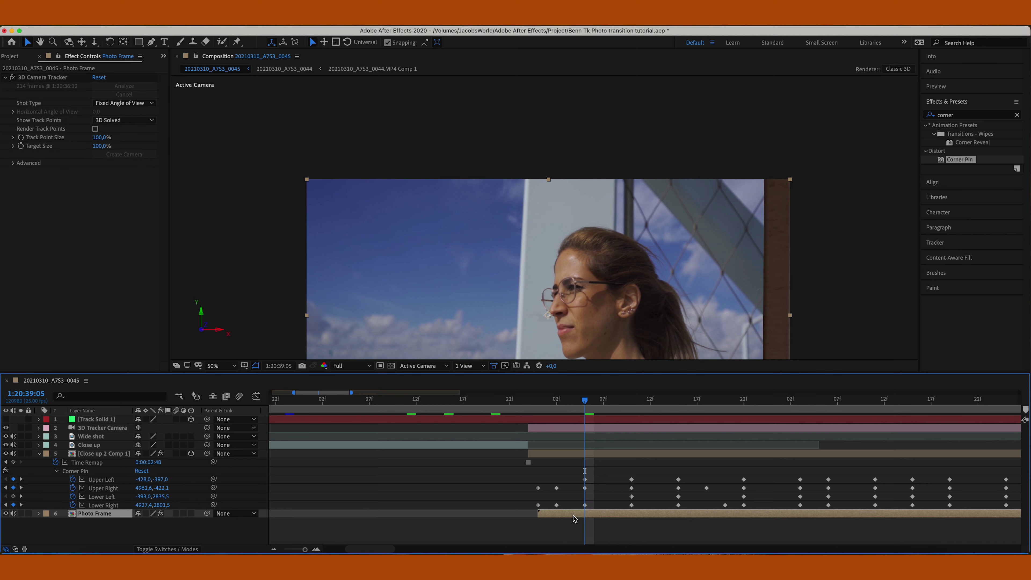
{"action": "left_click_drag", "start_coordinate": [572, 518], "coordinate": [569, 518]}
{"action": "left_click_drag", "start_coordinate": [585, 402], "coordinate": [547, 403]}
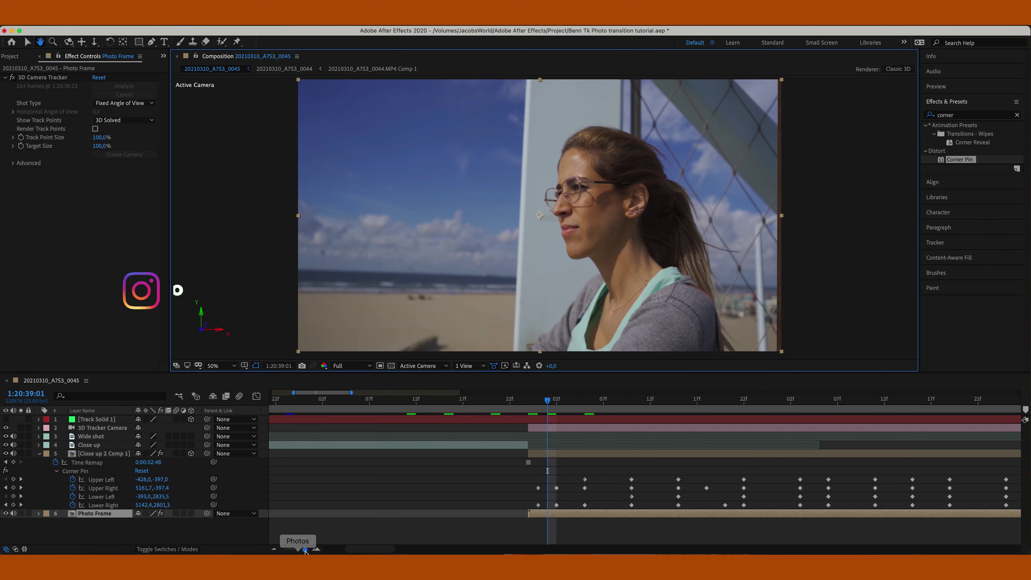
Review the transition, return to 1:20:39:00 and apply the Cartoon effect to the Close up 2 Comp 1 layer
{"action": "left_click_drag", "start_coordinate": [304, 549], "coordinate": [297, 549]}
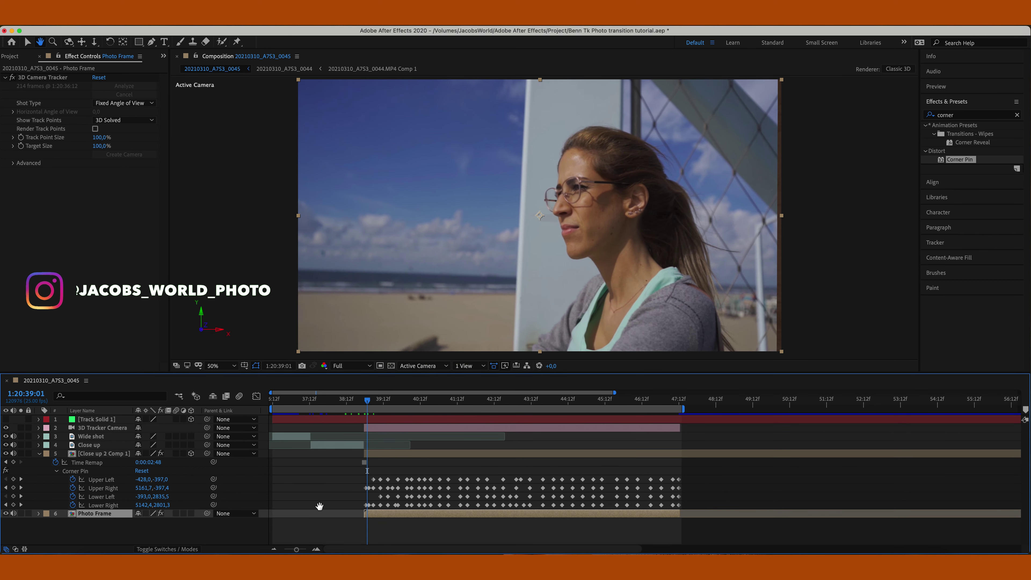
{"action": "left_click_drag", "start_coordinate": [368, 404], "coordinate": [433, 406]}
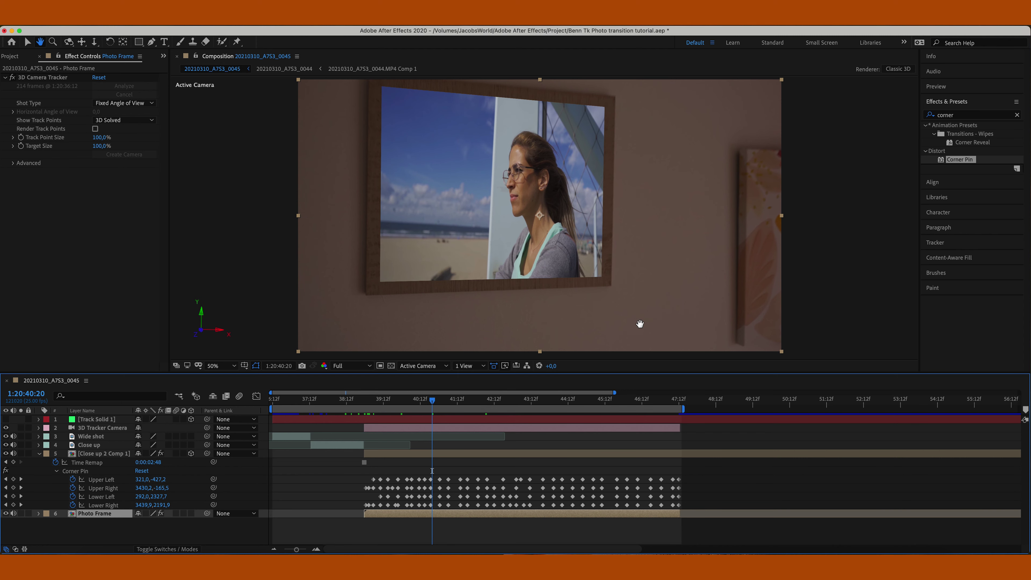
{"action": "left_click_drag", "start_coordinate": [431, 401], "coordinate": [365, 411]}
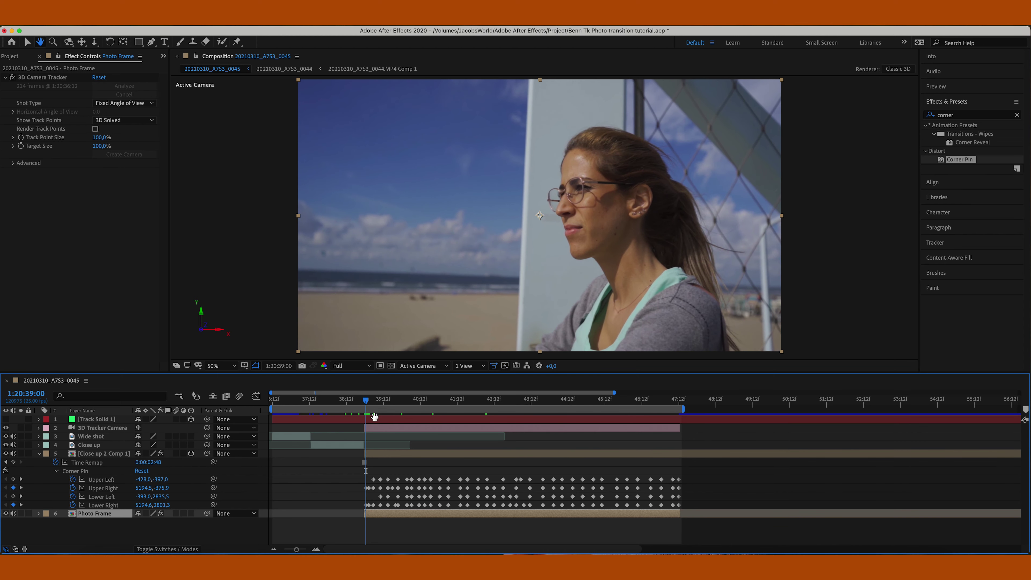
{"action": "left_click", "coordinate": [415, 458]}
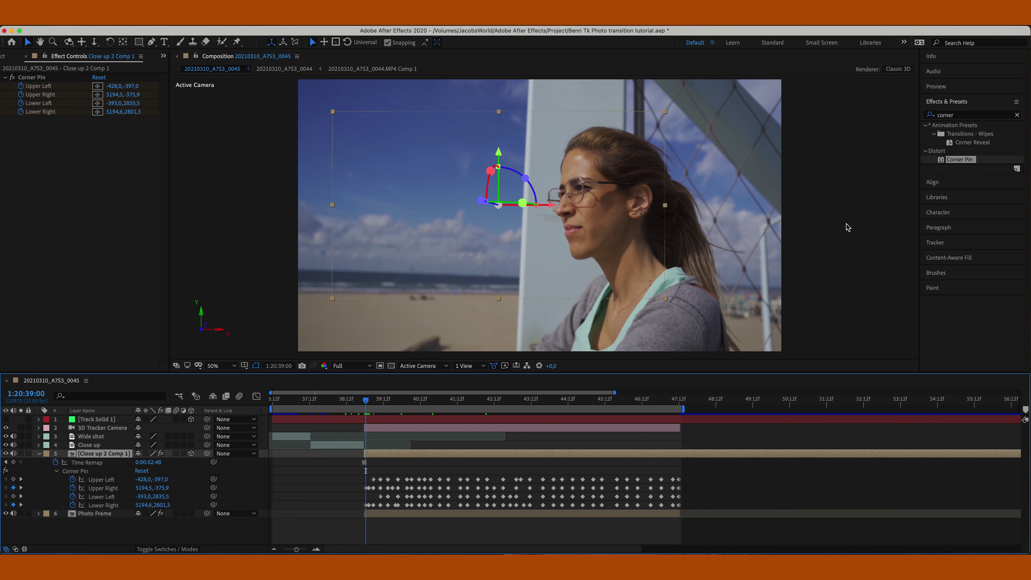
{"action": "left_click", "coordinate": [1015, 116]}
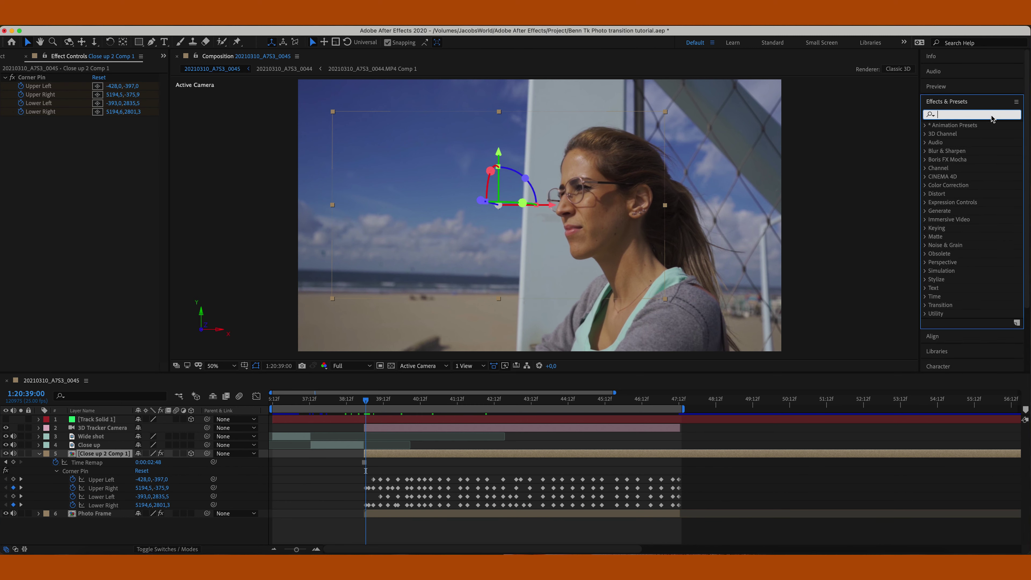
{"action": "type", "text": "cartoo"}
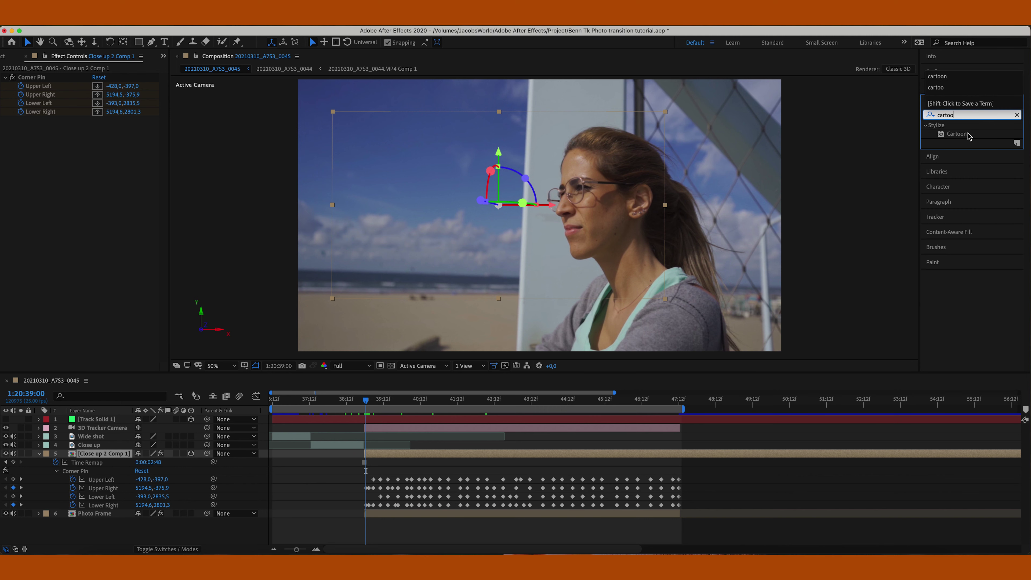
{"action": "left_click_drag", "start_coordinate": [968, 135], "coordinate": [515, 455]}
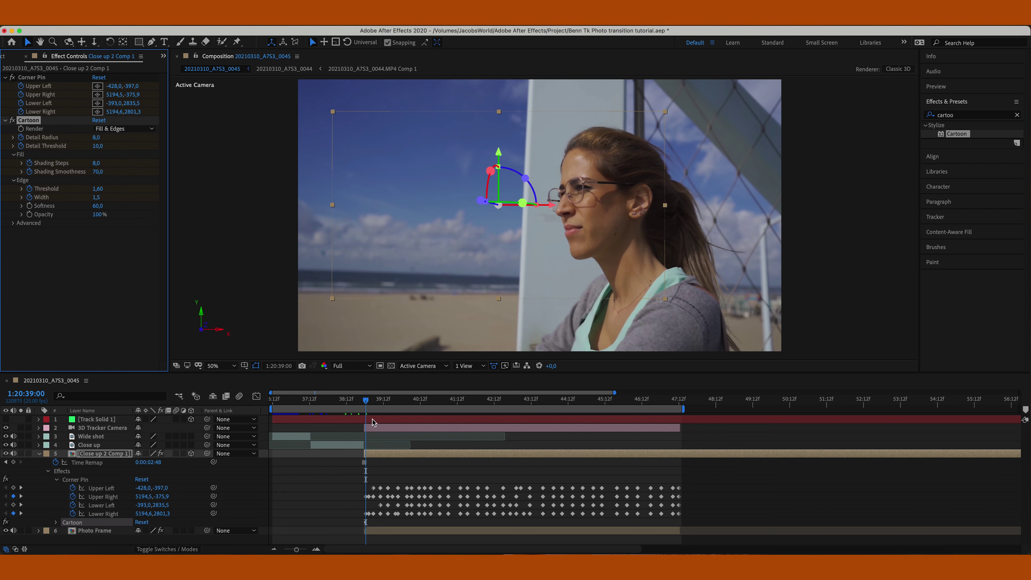
At 1:20:39:08, keyframe the Cartoon effect's Detail Radius at 6.3 and Detail Threshold at 0
{"action": "mouse_move", "coordinate": [368, 402]}
{"action": "left_mouse_down"}
{"action": "mouse_move", "coordinate": [397, 406]}
{"action": "mouse_move", "coordinate": [380, 408]}
{"action": "left_mouse_up"}
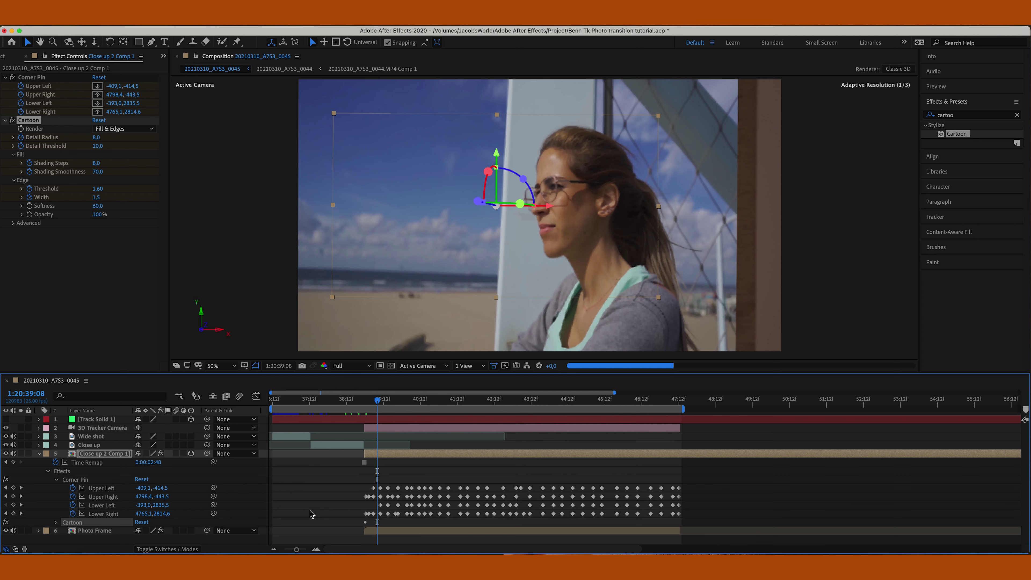
{"action": "key", "text": "u"}
{"action": "key", "text": "u"}
{"action": "scroll", "coordinate": [409, 501], "scroll_direction": "down", "scroll_amount": 1}
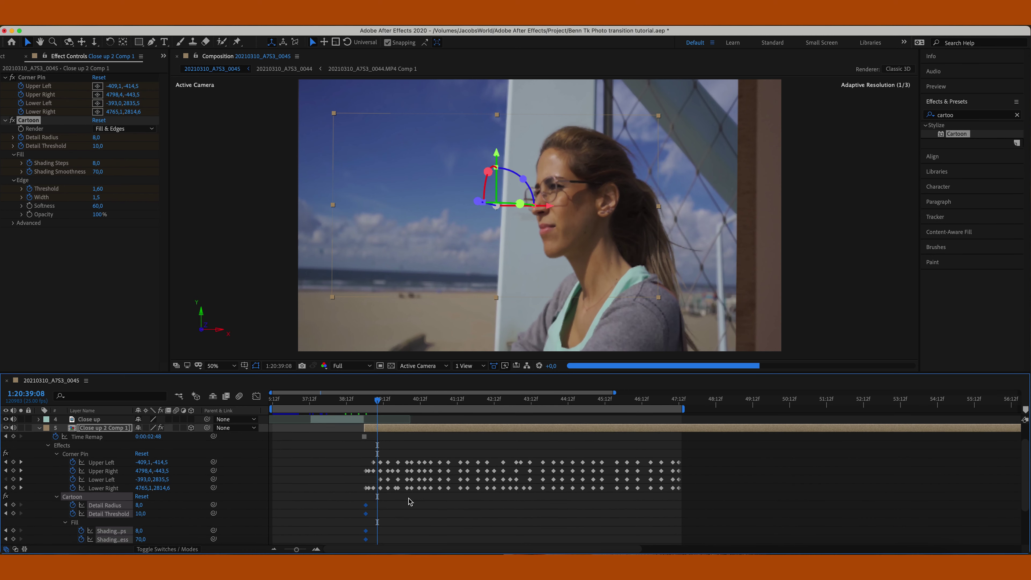
{"action": "scroll", "coordinate": [408, 498], "scroll_direction": "down", "scroll_amount": 2}
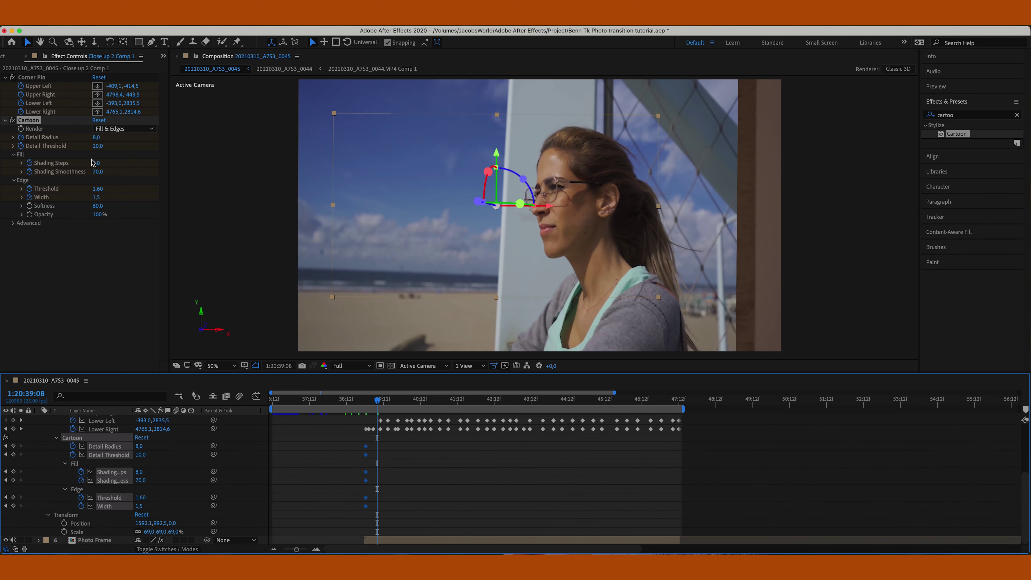
{"action": "left_click_drag", "start_coordinate": [95, 138], "coordinate": [2, 171]}
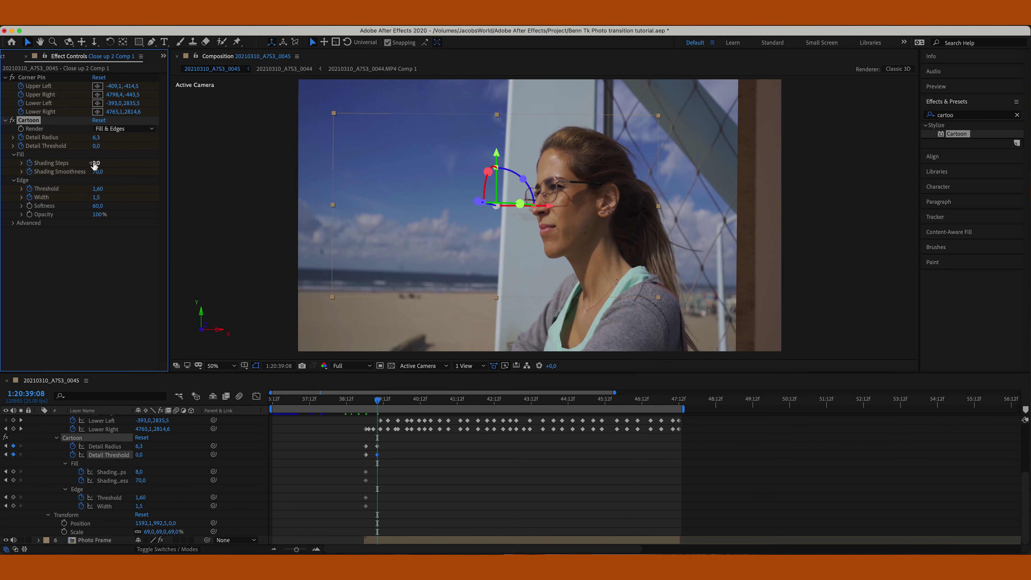
Keyframe the Cartoon effect's Shading Steps at 2, Shading Smoothness at 64.1, edge Threshold at 2.94 and edge Width at 5
{"action": "left_click_drag", "start_coordinate": [95, 163], "coordinate": [69, 167]}
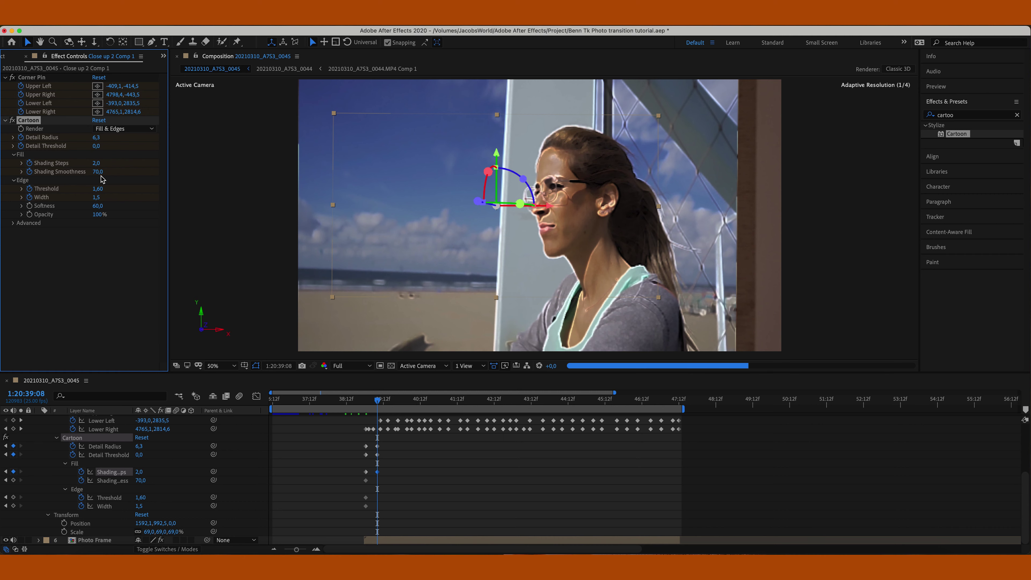
{"action": "left_click_drag", "start_coordinate": [97, 171], "coordinate": [69, 172]}
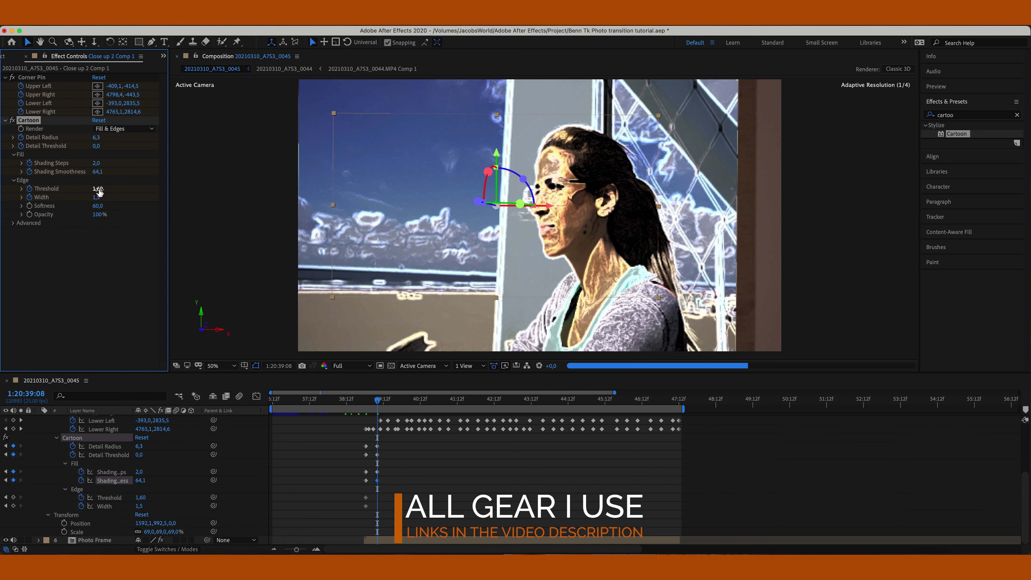
{"action": "left_click_drag", "start_coordinate": [98, 189], "coordinate": [118, 190]}
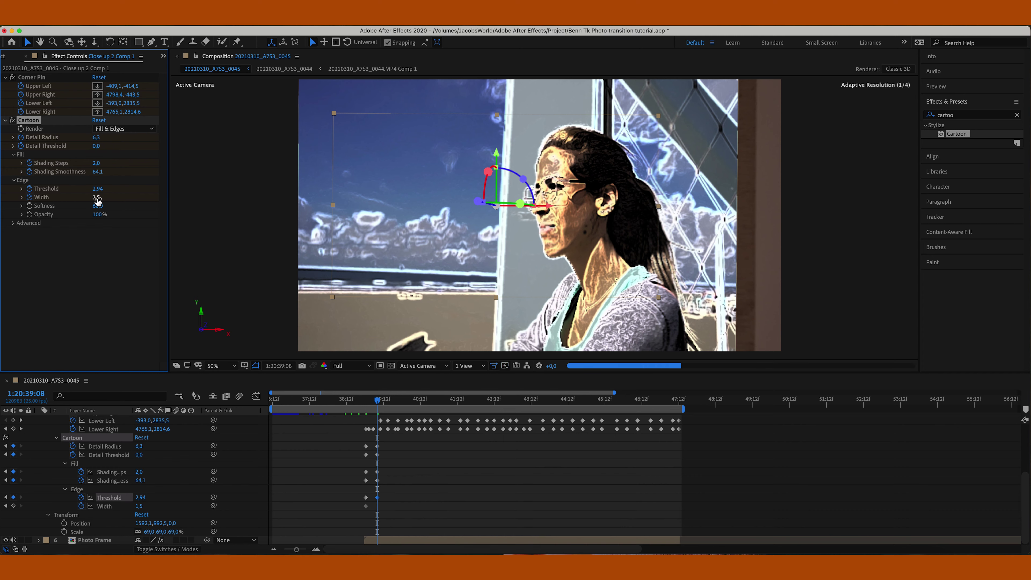
{"action": "left_click_drag", "start_coordinate": [95, 198], "coordinate": [256, 202]}
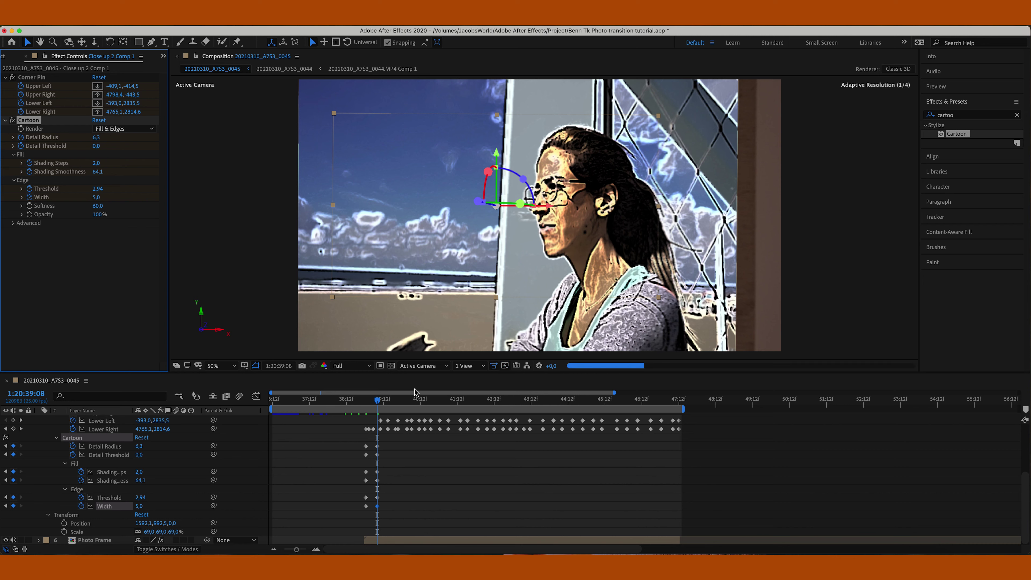
Review the cartoon look in the moving frame, then apply the Curves effect to Close up 2 Comp 1 at 1:20:40:03
{"action": "left_click_drag", "start_coordinate": [383, 401], "coordinate": [442, 404]}
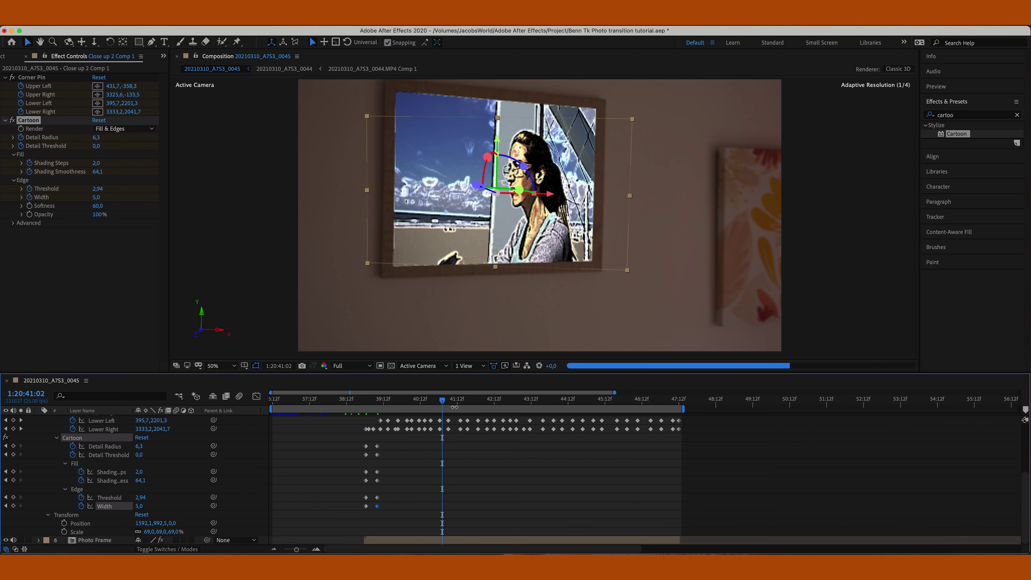
{"action": "left_click_drag", "start_coordinate": [444, 401], "coordinate": [479, 403]}
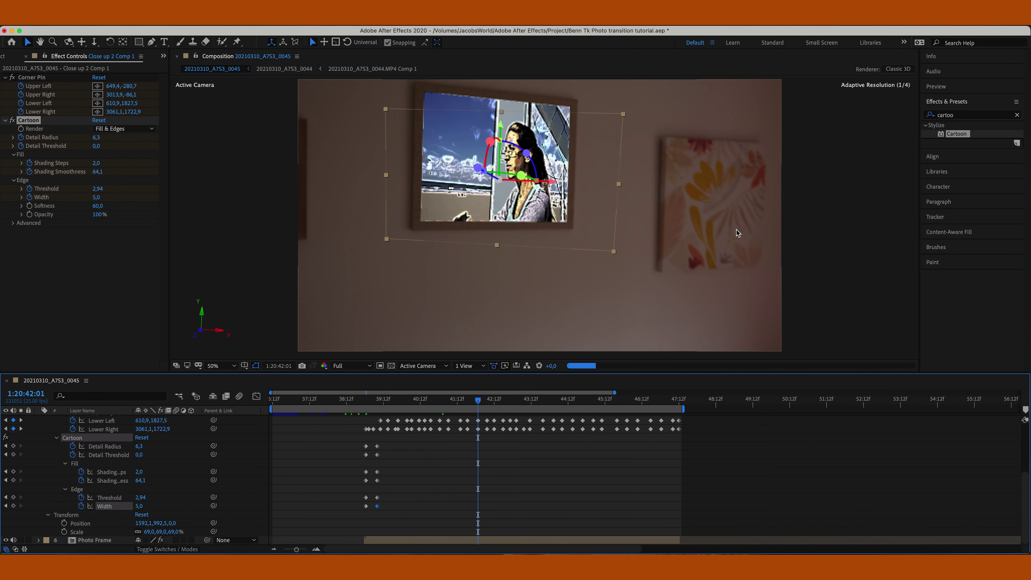
{"action": "left_click_drag", "start_coordinate": [478, 400], "coordinate": [407, 400]}
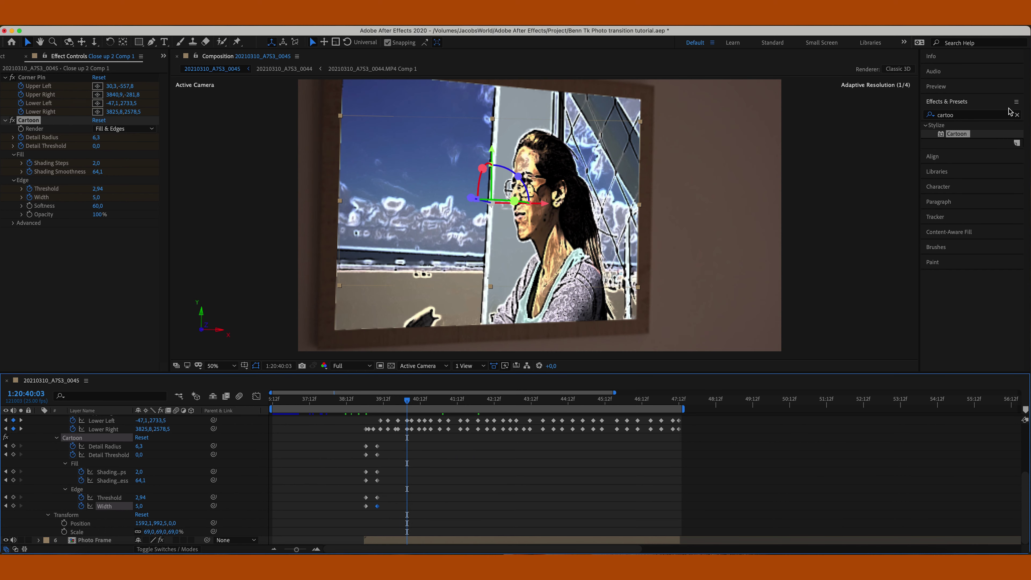
{"action": "left_click", "coordinate": [1016, 115]}
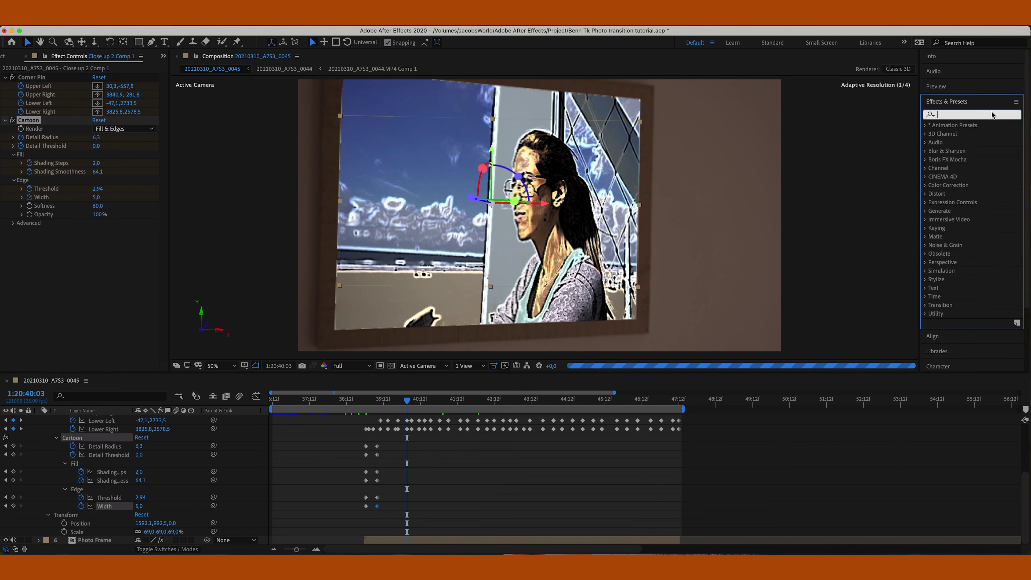
{"action": "type", "text": "curve"}
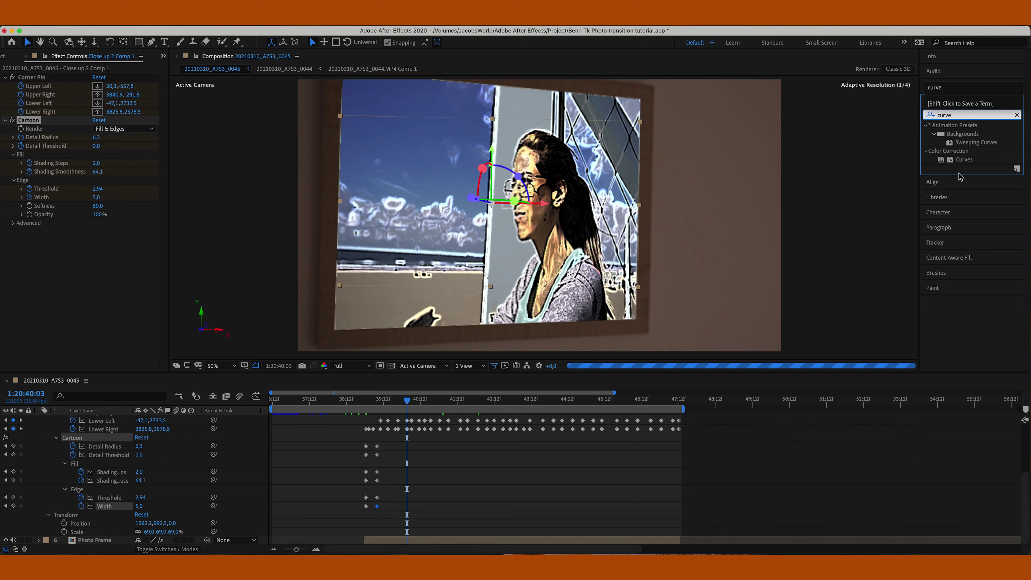
{"action": "left_click_drag", "start_coordinate": [970, 161], "coordinate": [449, 416]}
{"action": "left_click_drag", "start_coordinate": [503, 436], "coordinate": [504, 427]}
Shape the RGB curve with lifted blacks, darker midtones and lowered highlights, and check the photo's look at other times
{"action": "left_click_drag", "start_coordinate": [82, 283], "coordinate": [84, 289]}
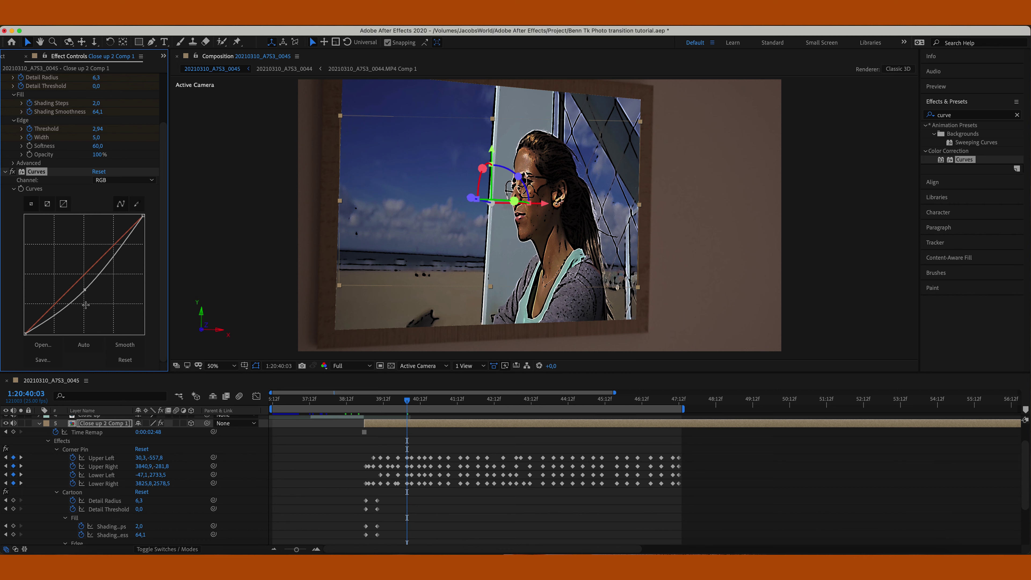
{"action": "mouse_move", "coordinate": [26, 334]}
{"action": "left_mouse_down"}
{"action": "mouse_move", "coordinate": [45, 336]}
{"action": "mouse_move", "coordinate": [12, 323]}
{"action": "left_mouse_up"}
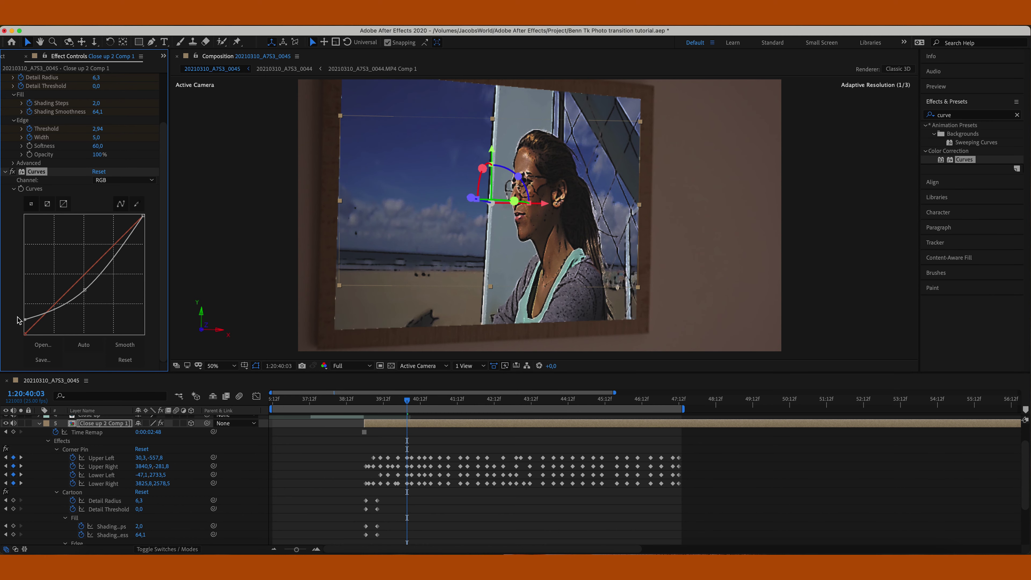
{"action": "left_click_drag", "start_coordinate": [104, 272], "coordinate": [108, 264]}
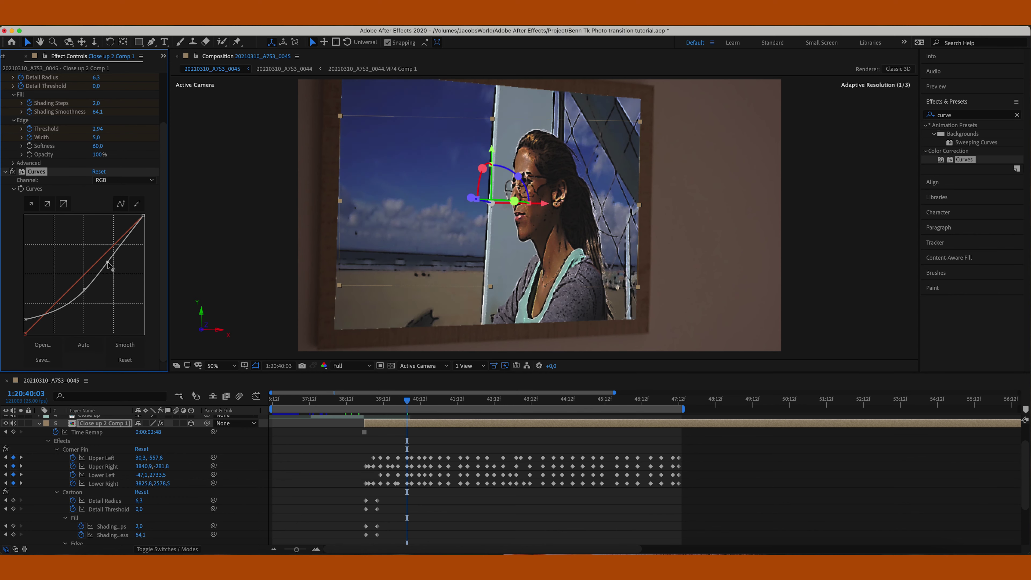
{"action": "left_click_drag", "start_coordinate": [143, 218], "coordinate": [147, 230]}
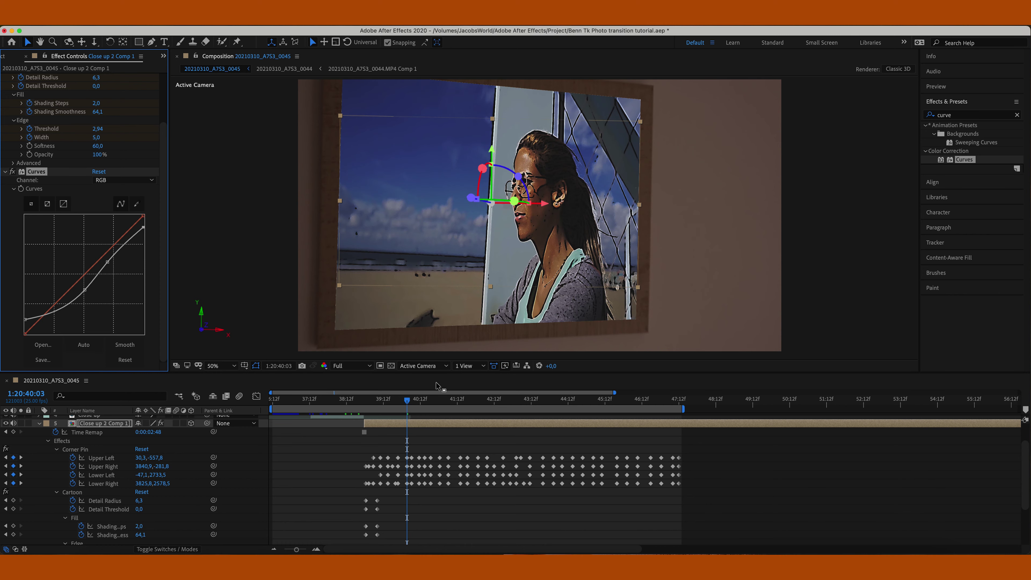
{"action": "left_click_drag", "start_coordinate": [411, 401], "coordinate": [482, 401]}
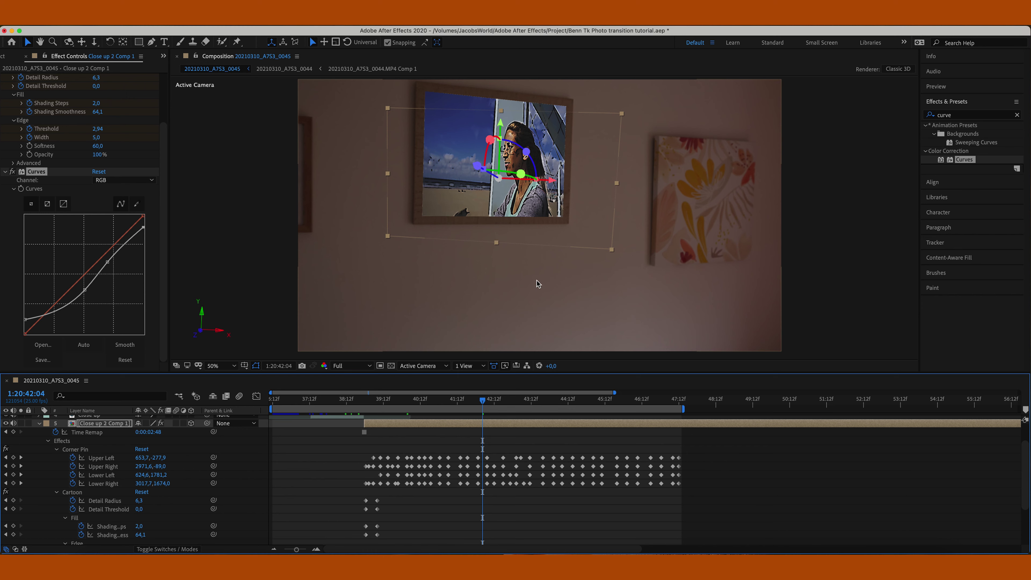
{"action": "left_click_drag", "start_coordinate": [482, 402], "coordinate": [432, 402]}
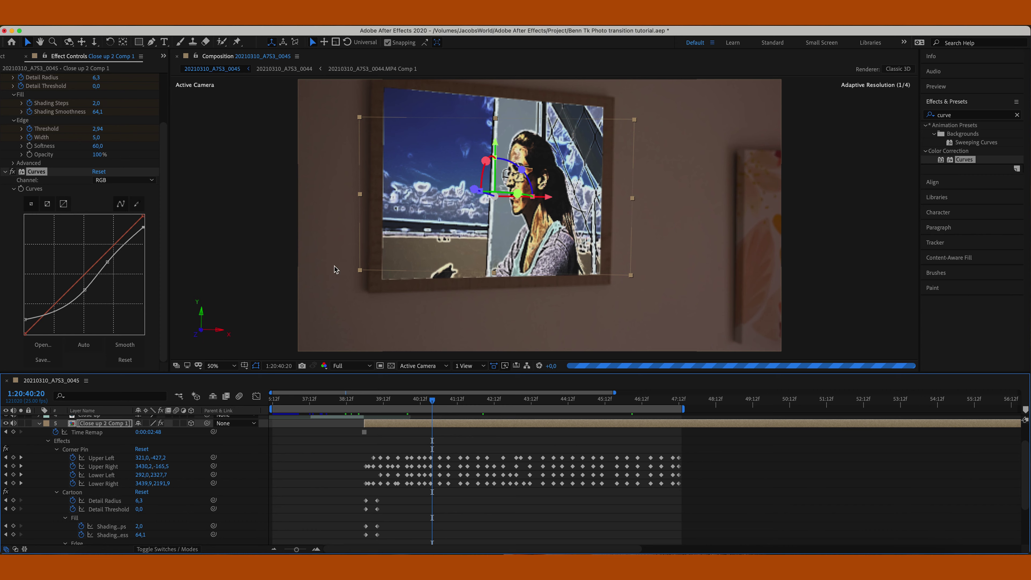